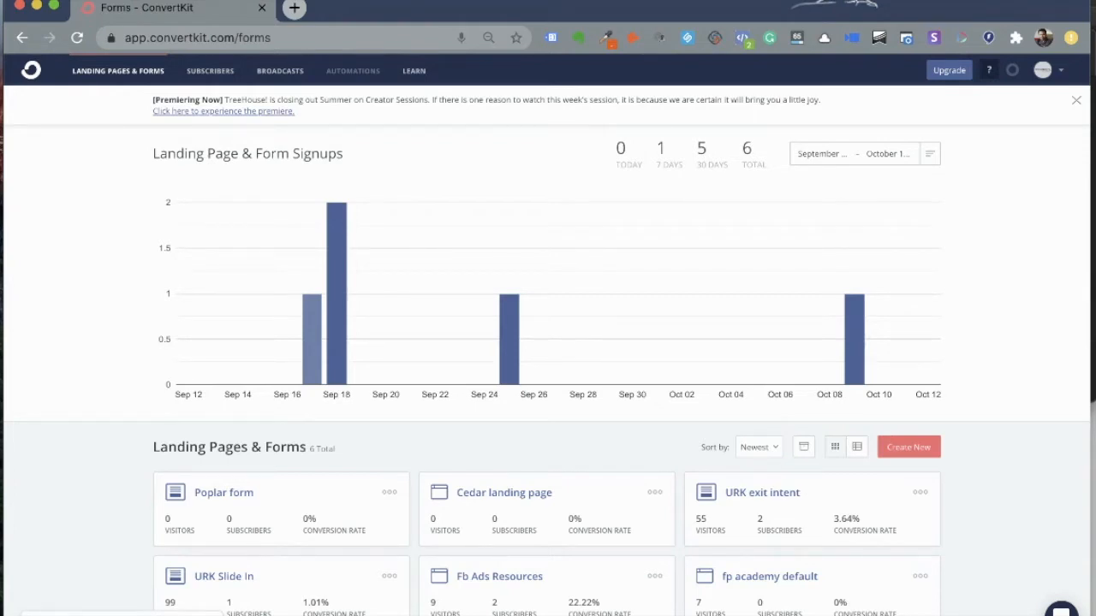
# Create a new form with the Modal display format, based on the Poplar template
pyautogui.scroll(-1, 1018, 488)
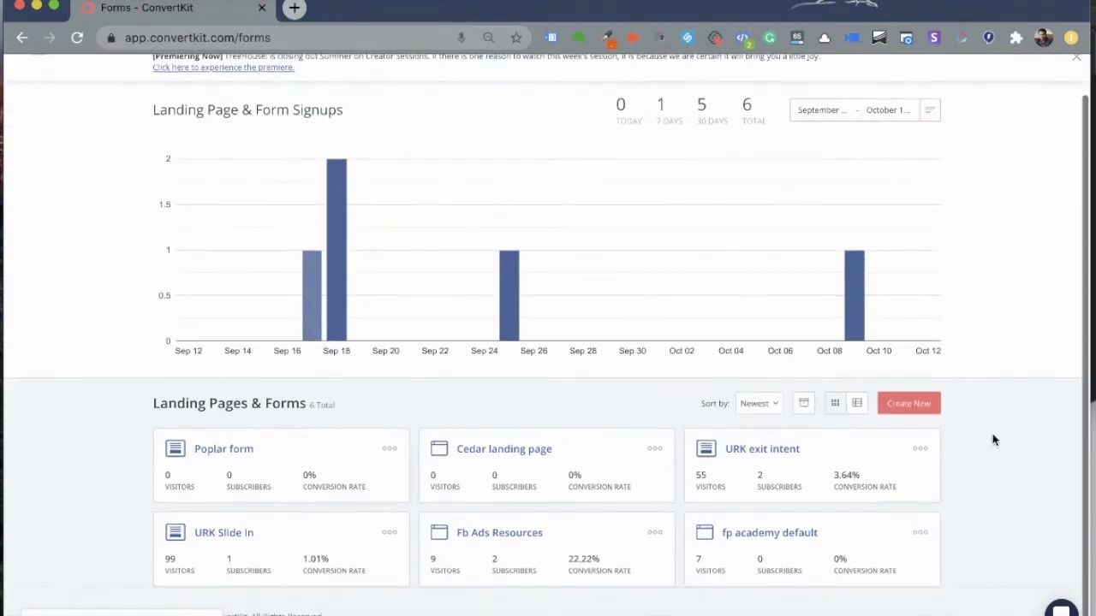
pyautogui.click(912, 407)
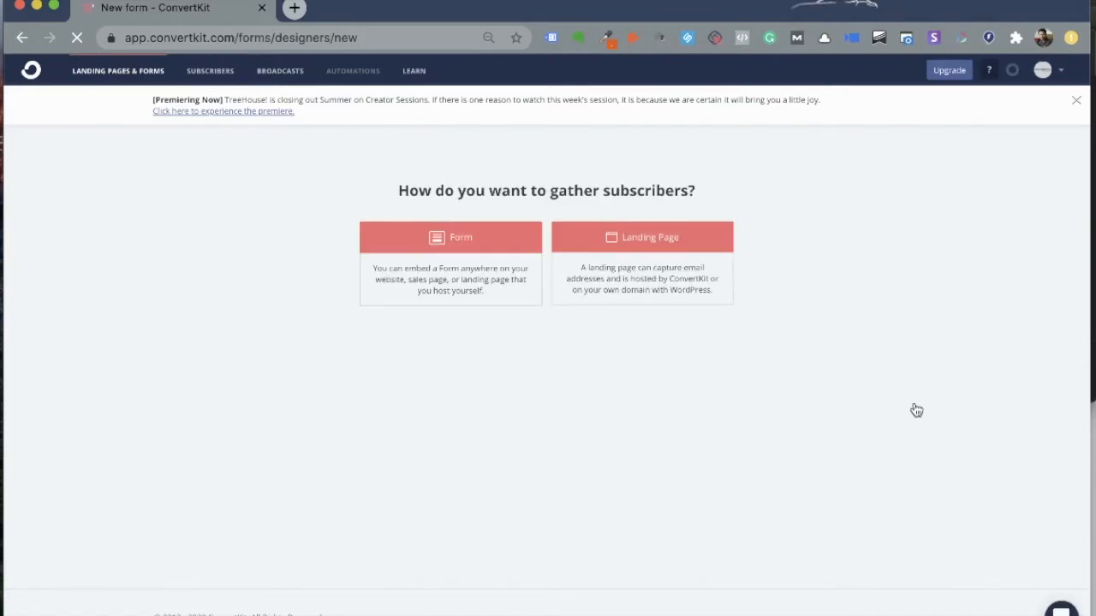
pyautogui.click(436, 290)
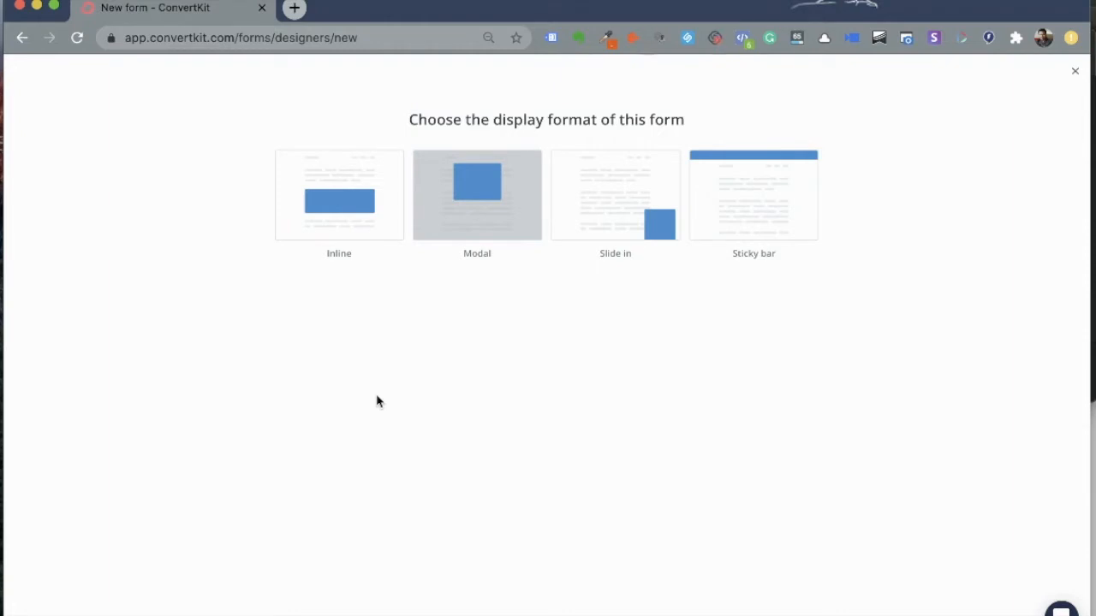
pyautogui.click(499, 215)
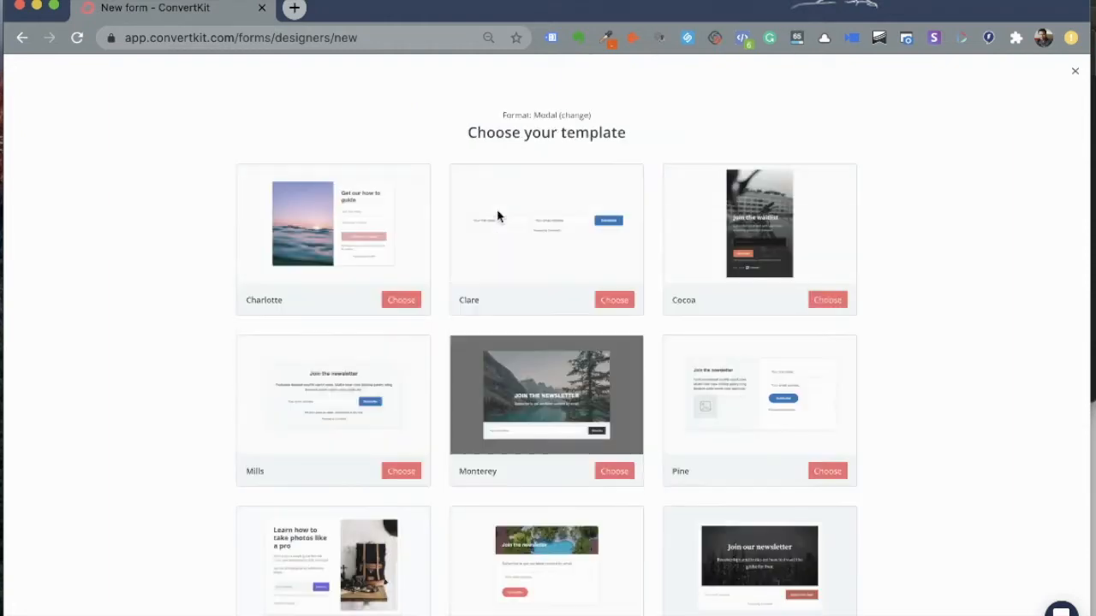
pyautogui.scroll(-1, 574, 449)
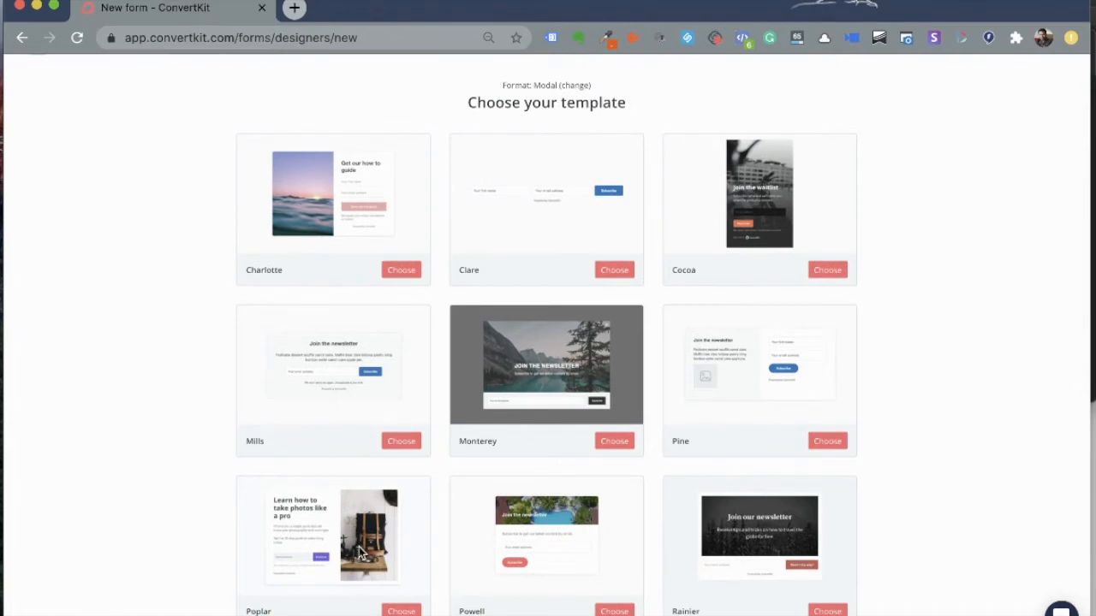
pyautogui.click(401, 611)
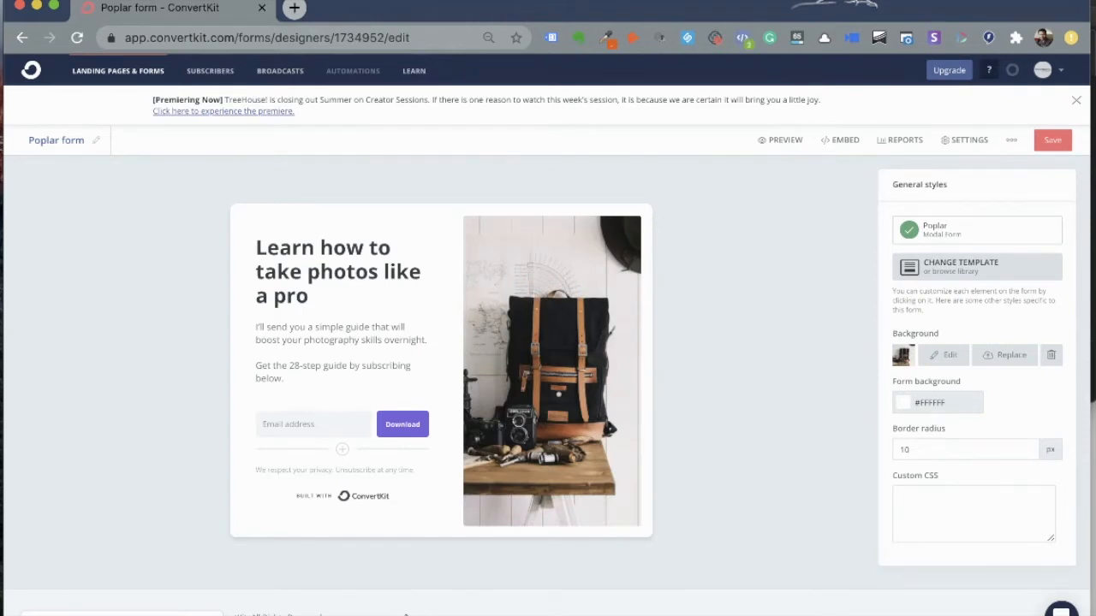
# Replace the form's headline with "DOWNLOAD MY FREE FB ADS GUIDE"
pyautogui.click(338, 295)
pyautogui.moveTo(322, 297); pyautogui.dragTo(254, 246)
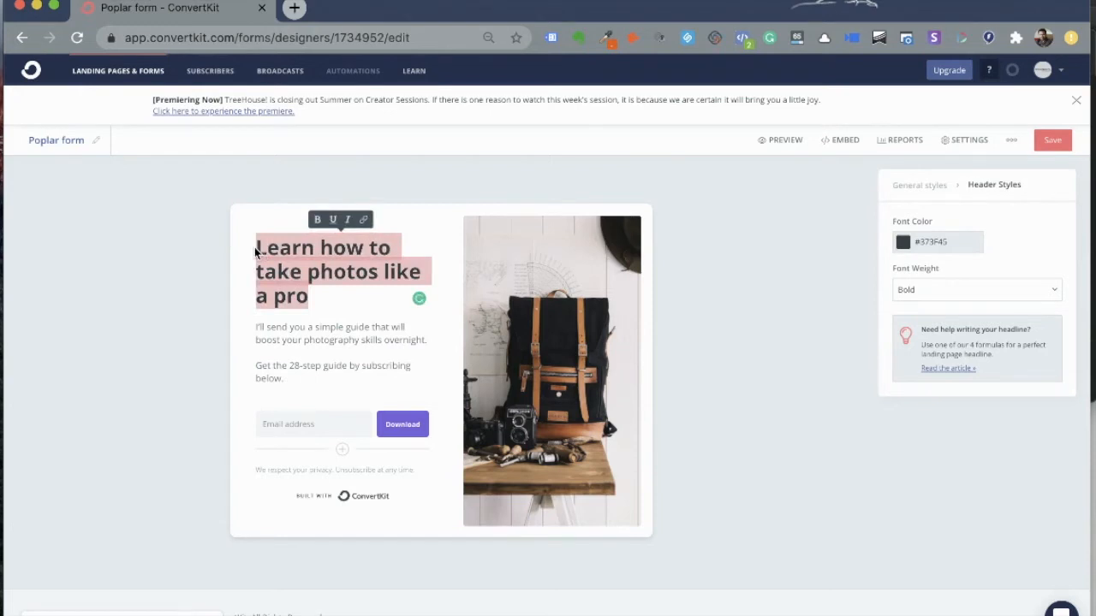
pyautogui.write('DOWNLOAD MY FREE FB ADS GUIDE')
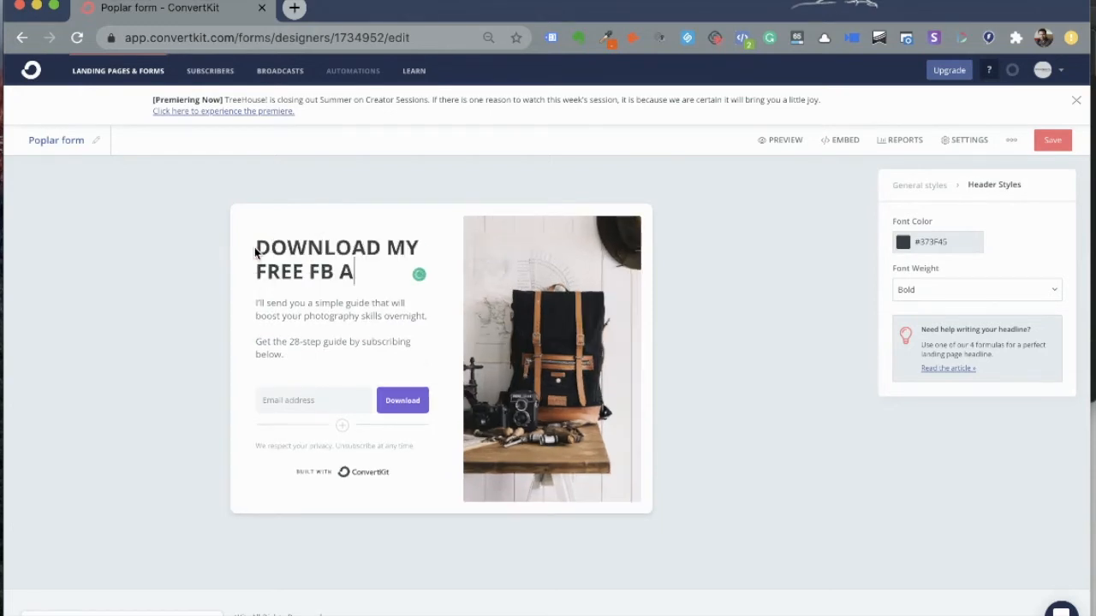
# Replace "photography skills" in the form's description with "facebook ads results"
pyautogui.click(363, 353)
pyautogui.moveTo(303, 340); pyautogui.dragTo(381, 339)
pyautogui.write('facebook ads results')
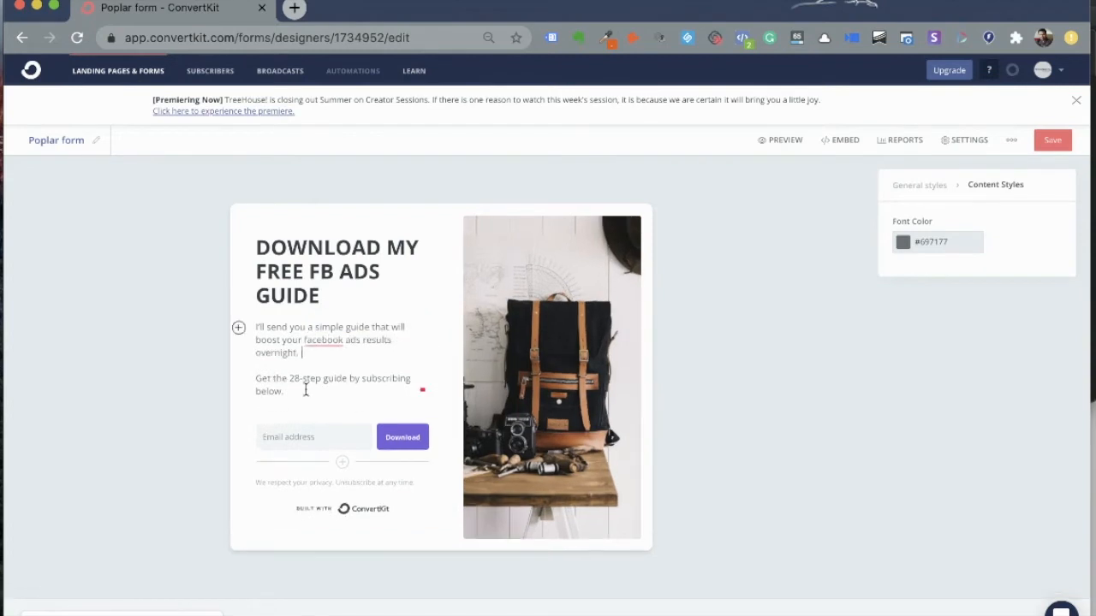
# Replace the form's background photo with the "MARKETING RESOURCES?" image from the recent uploads
pyautogui.click(304, 437)
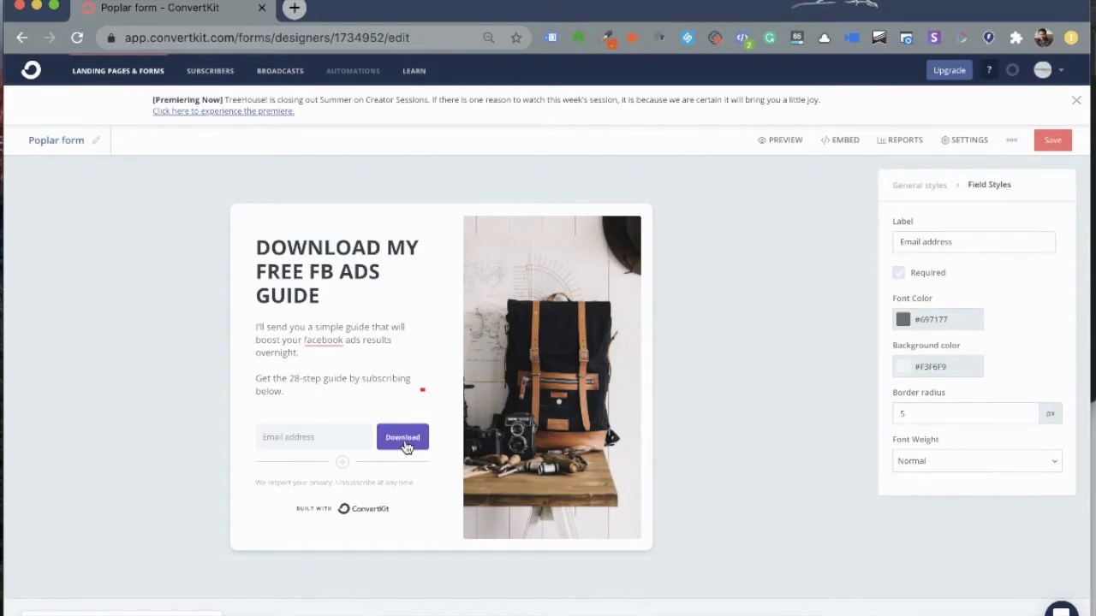
pyautogui.click(571, 333)
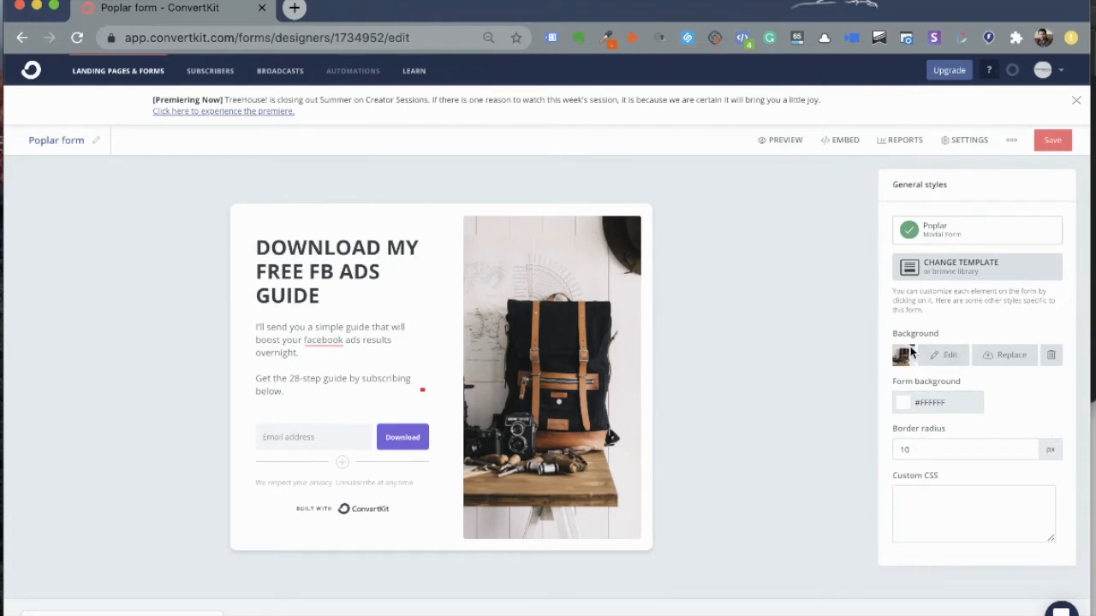
pyautogui.click(1002, 361)
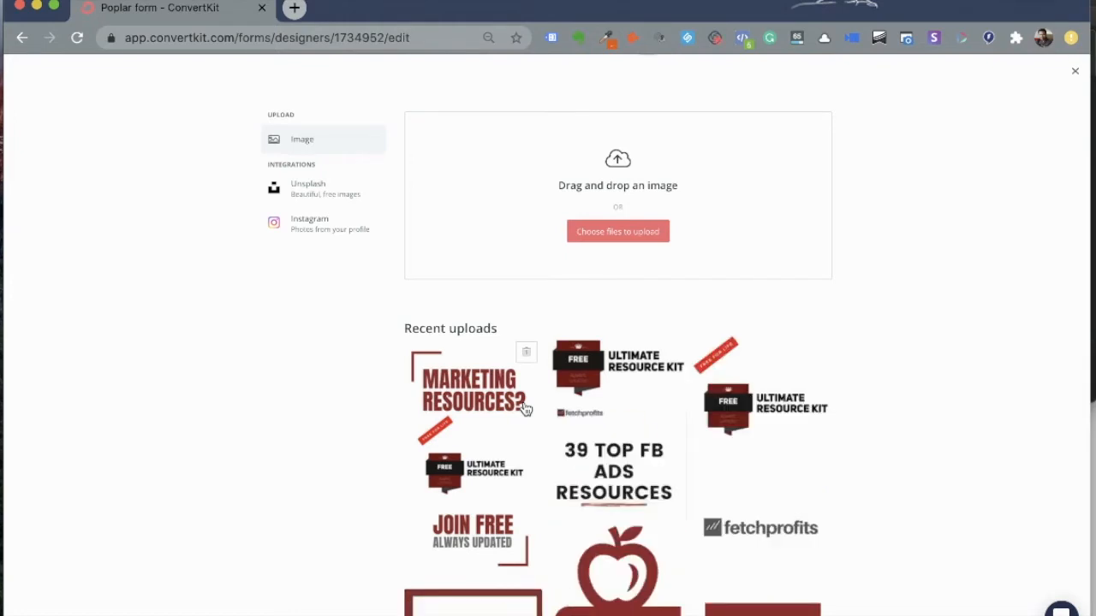
pyautogui.click(459, 440)
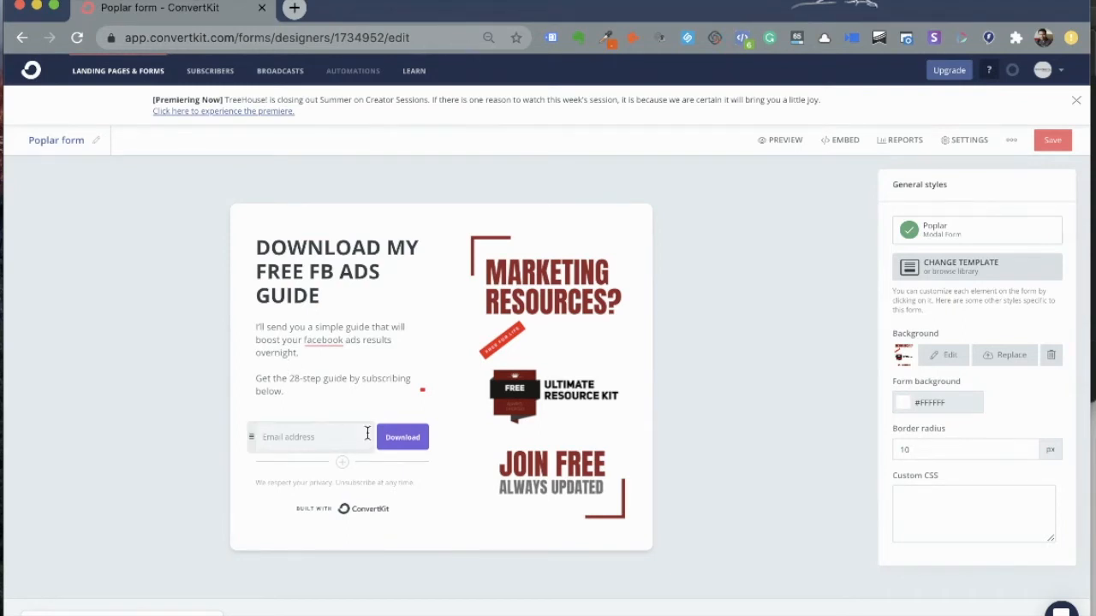
# Change the Download button's background color to red #DF5E5E
pyautogui.click(396, 444)
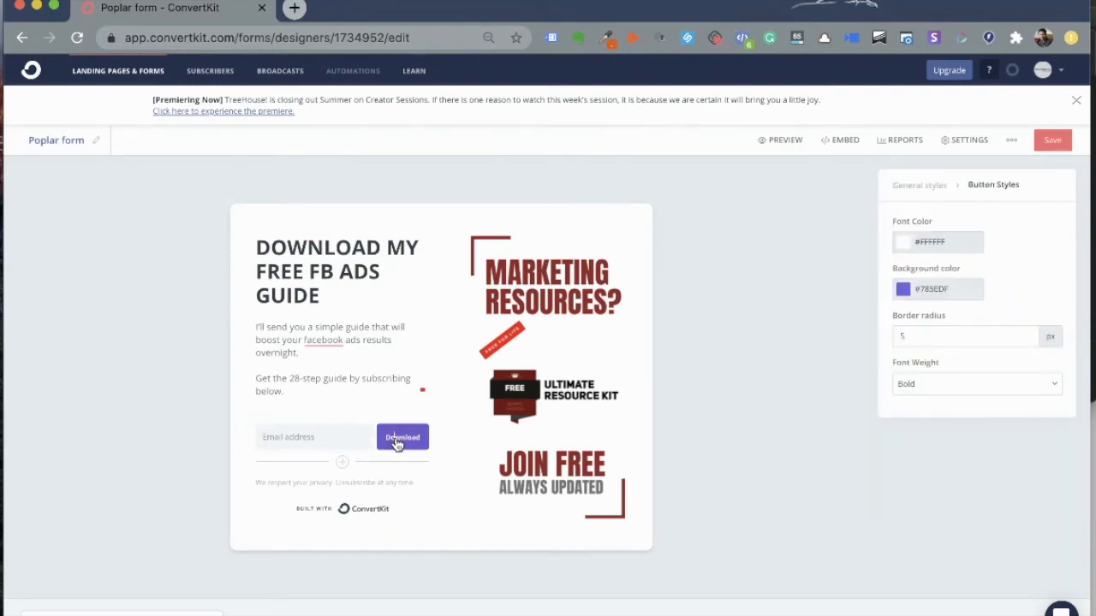
pyautogui.click(904, 290)
pyautogui.click(996, 315)
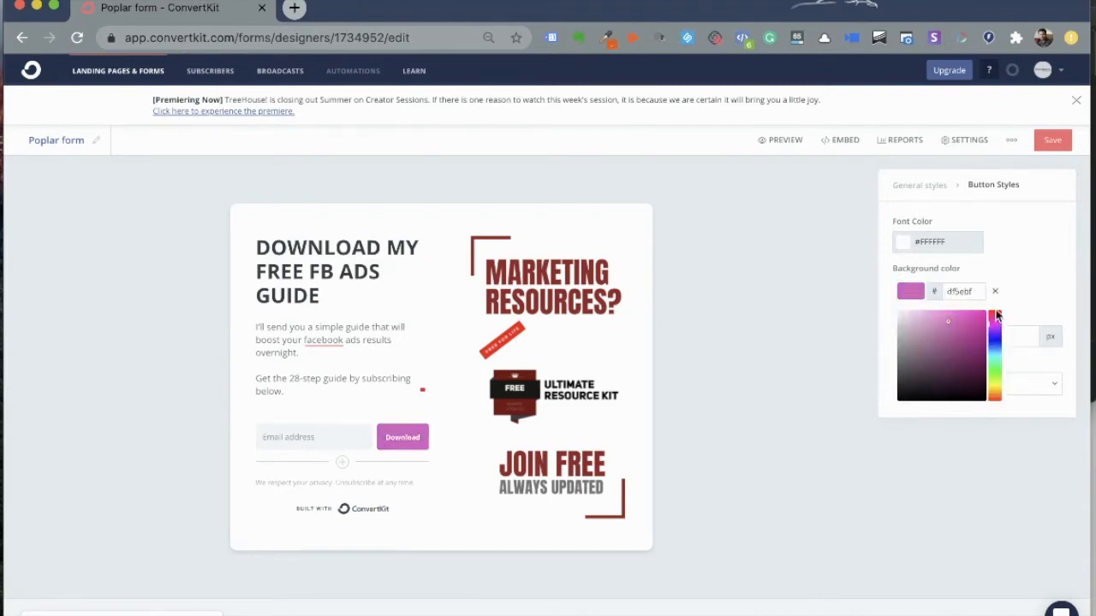
pyautogui.click(775, 428)
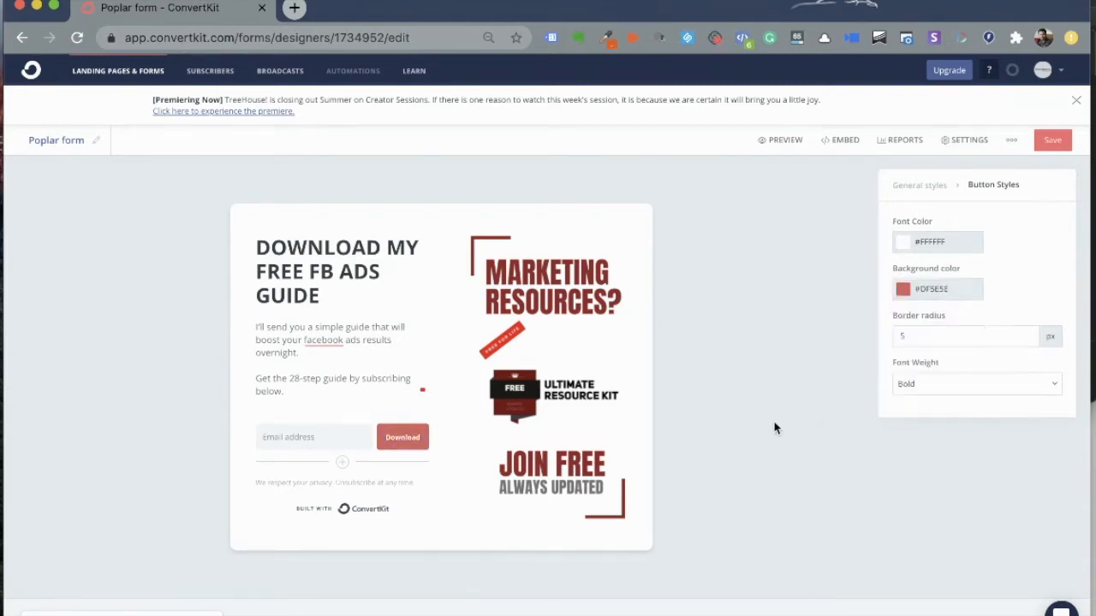
# Add a custom field to the form and assign it to First Name
pyautogui.click(341, 464)
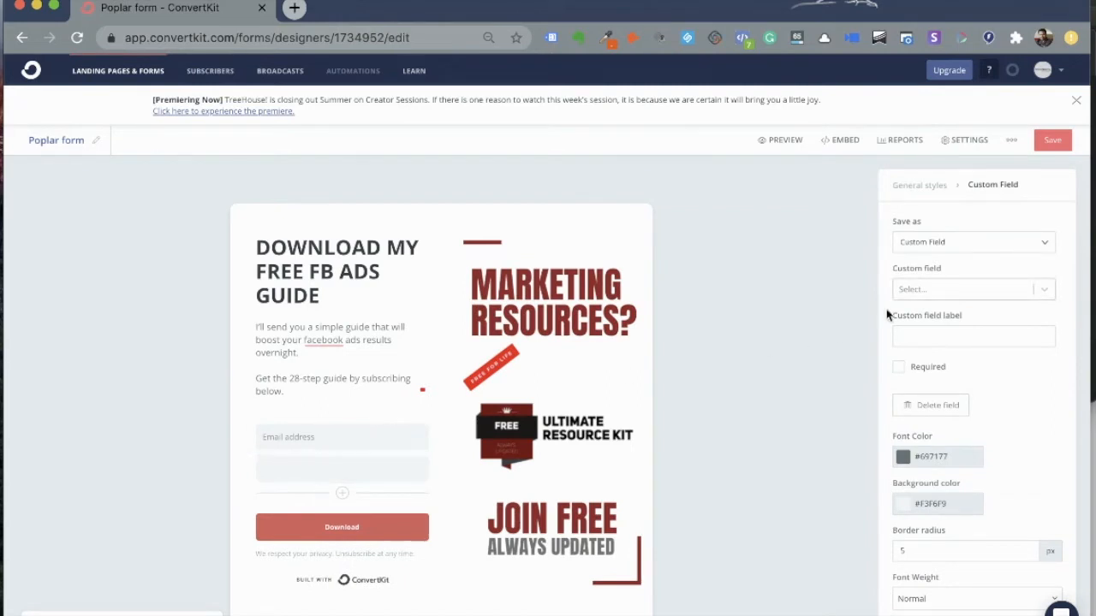
pyautogui.click(959, 243)
pyautogui.click(956, 298)
pyautogui.click(958, 291)
pyautogui.click(959, 316)
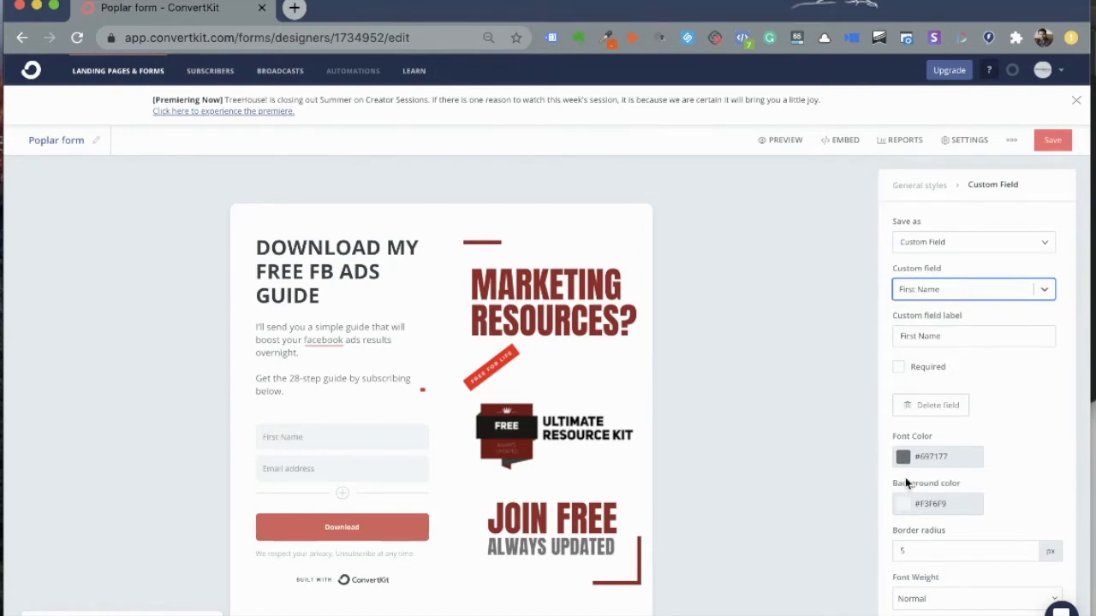
# In the form settings, choose to redirect subscribers to an external page and check the device options, keeping All Devices
pyautogui.scroll(-2, 905, 477)
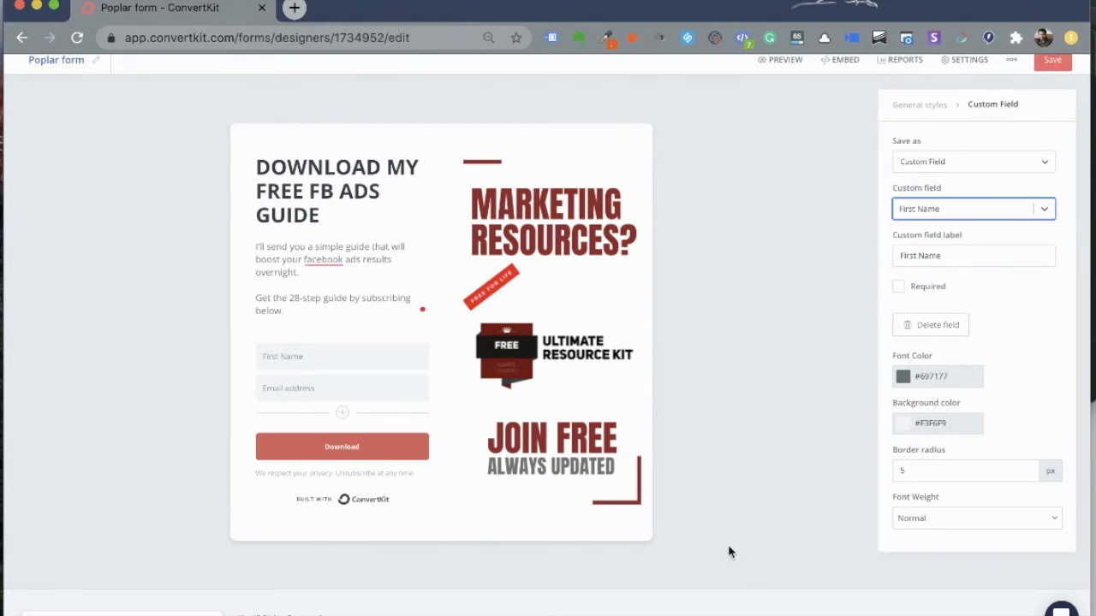
pyautogui.scroll(2, 732, 463)
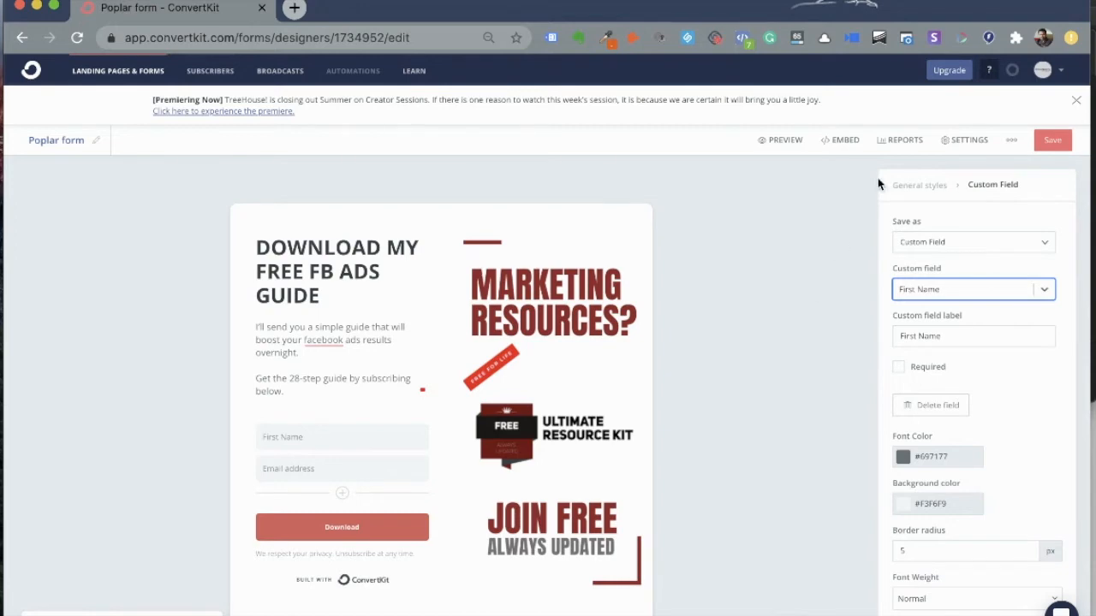
pyautogui.click(965, 141)
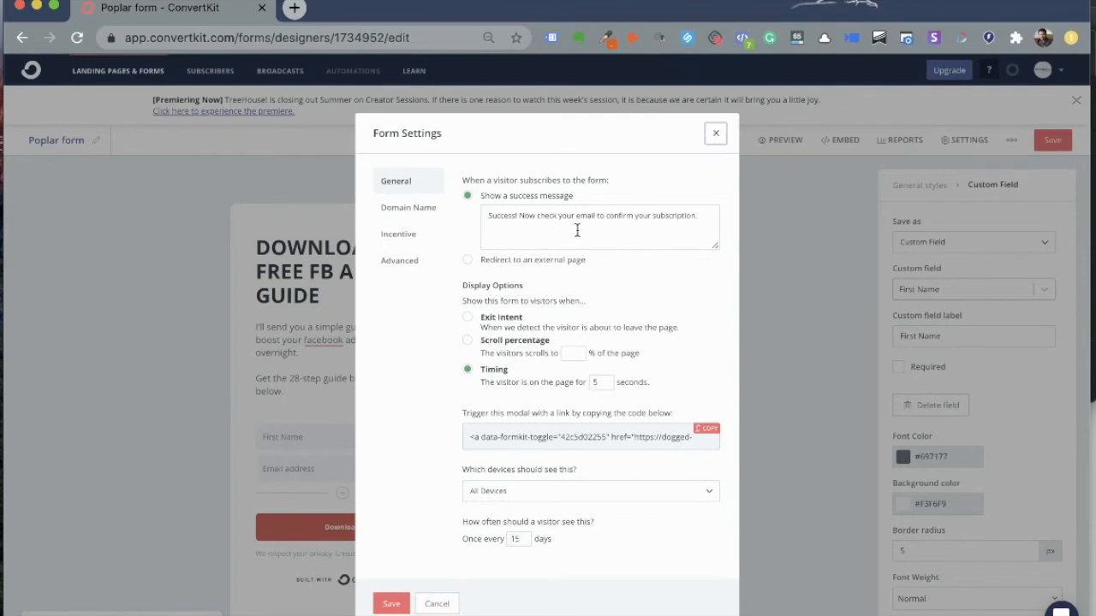
pyautogui.click(469, 263)
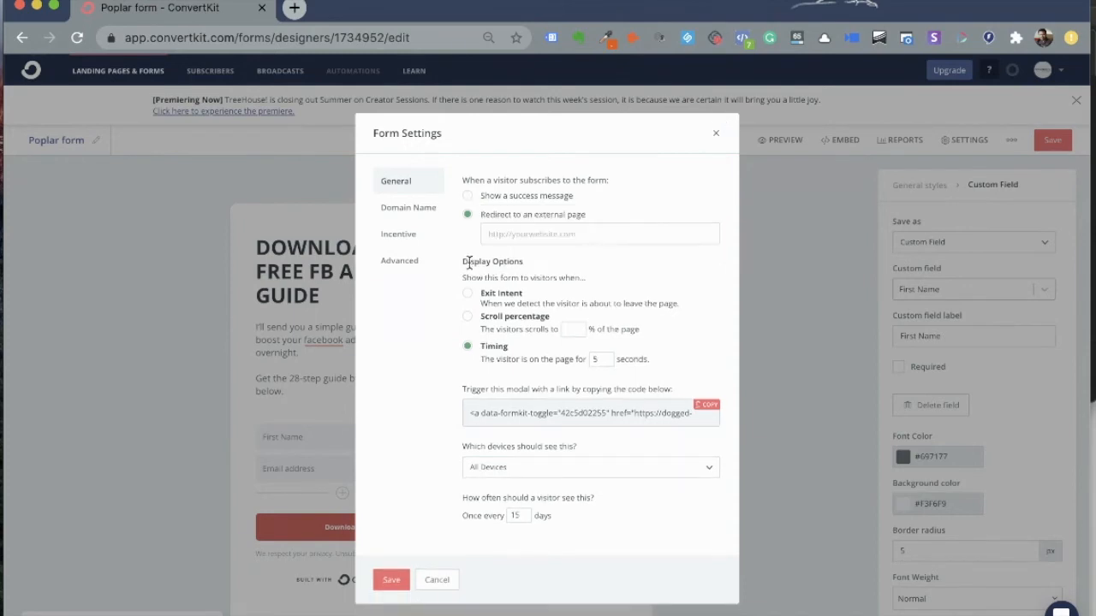
pyautogui.click(560, 235)
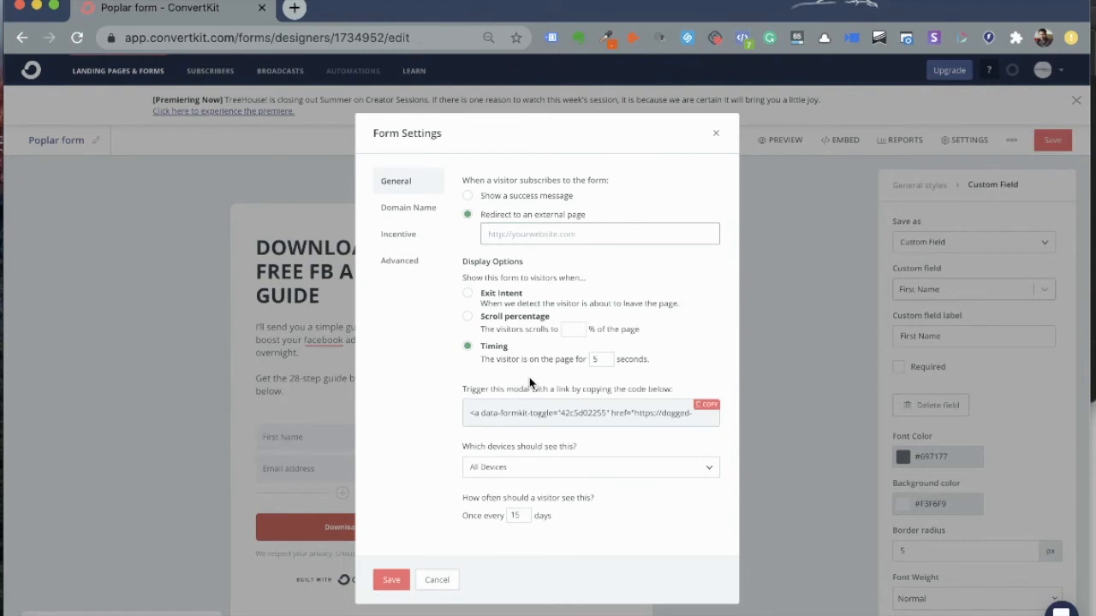
pyautogui.click(545, 410)
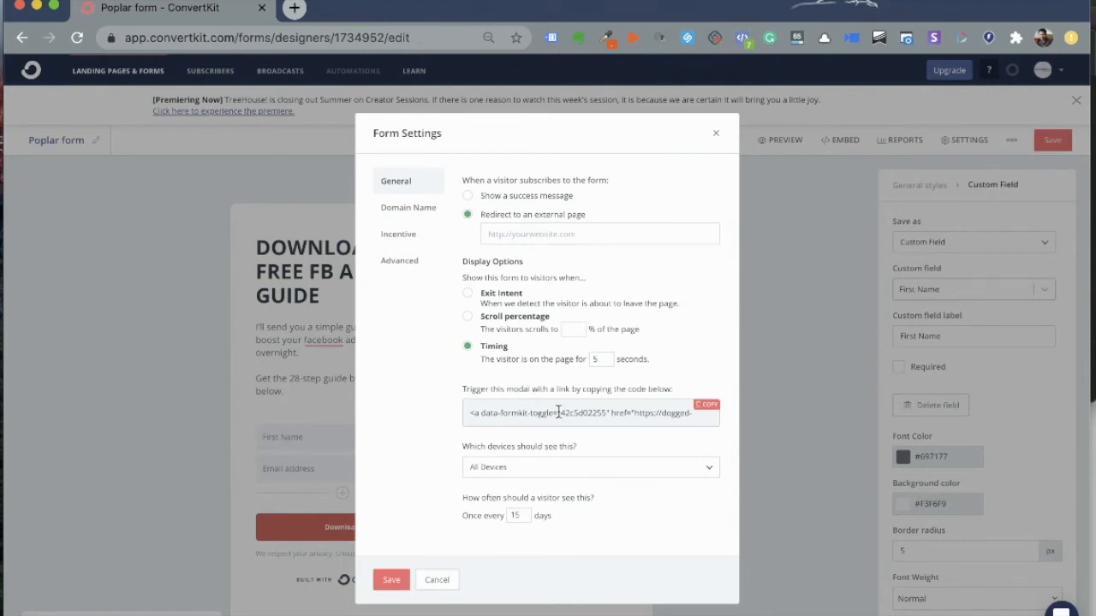
pyautogui.click(594, 468)
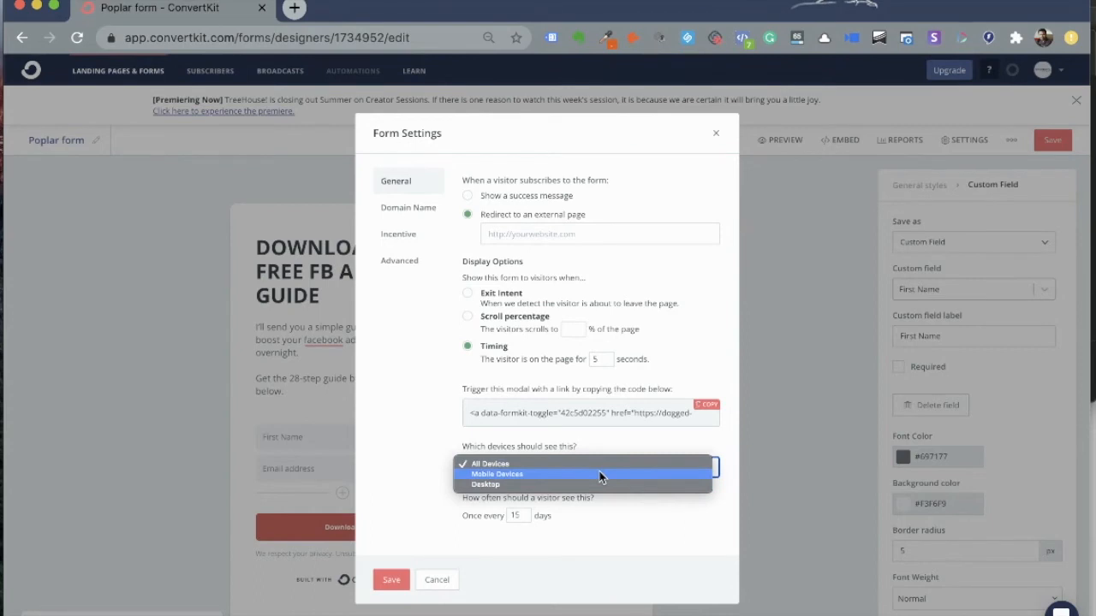
pyautogui.click(584, 541)
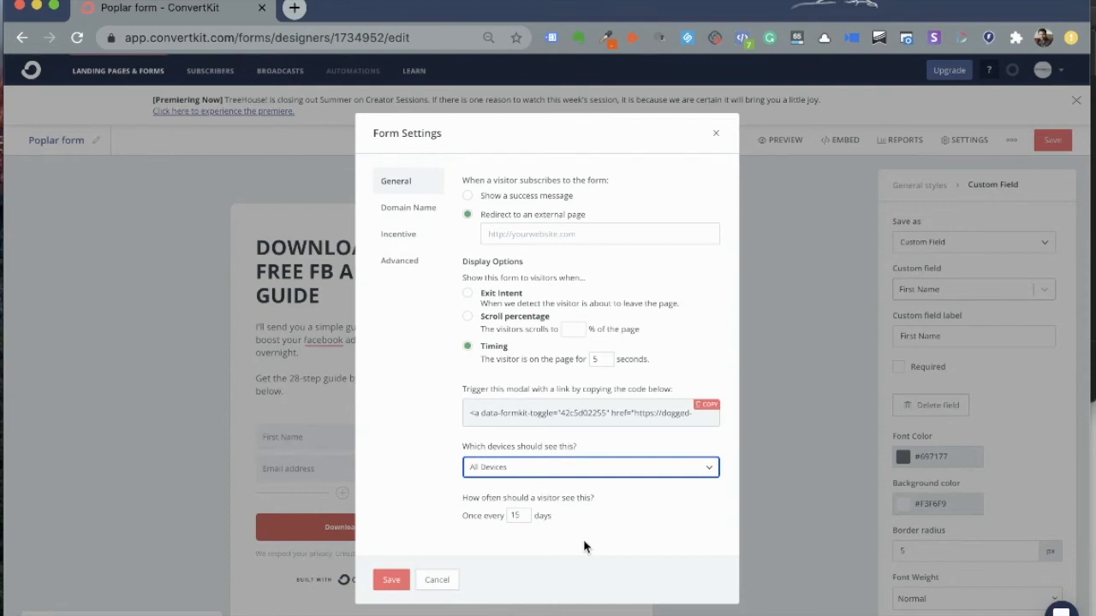
# Set the form's custom domain to hustle.fetchprofits.com and enter "christmasoffer" as the page URL
pyautogui.click(410, 214)
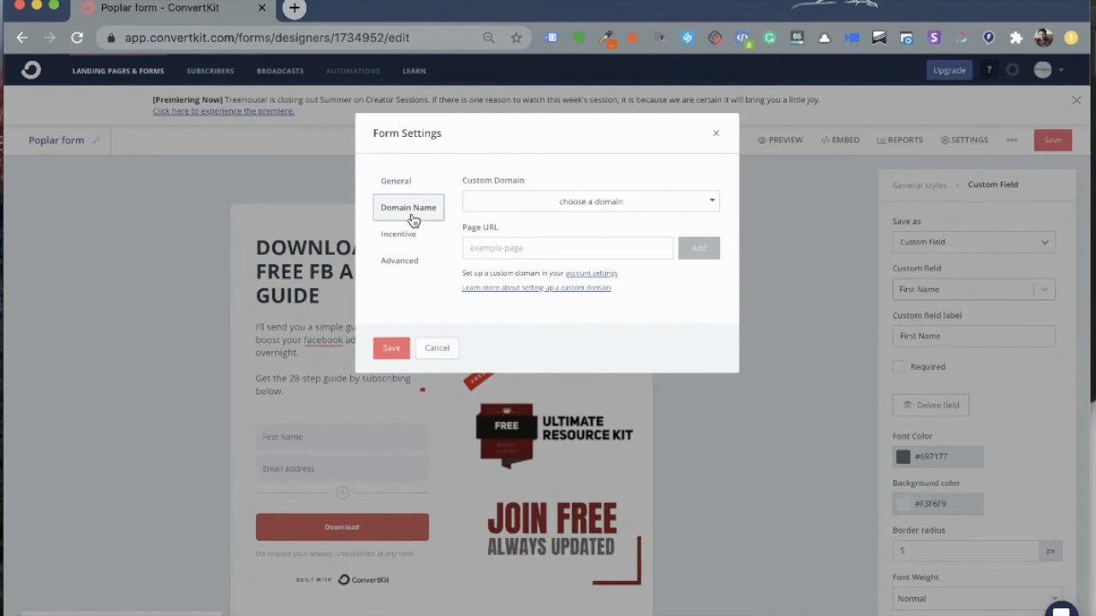
pyautogui.click(556, 208)
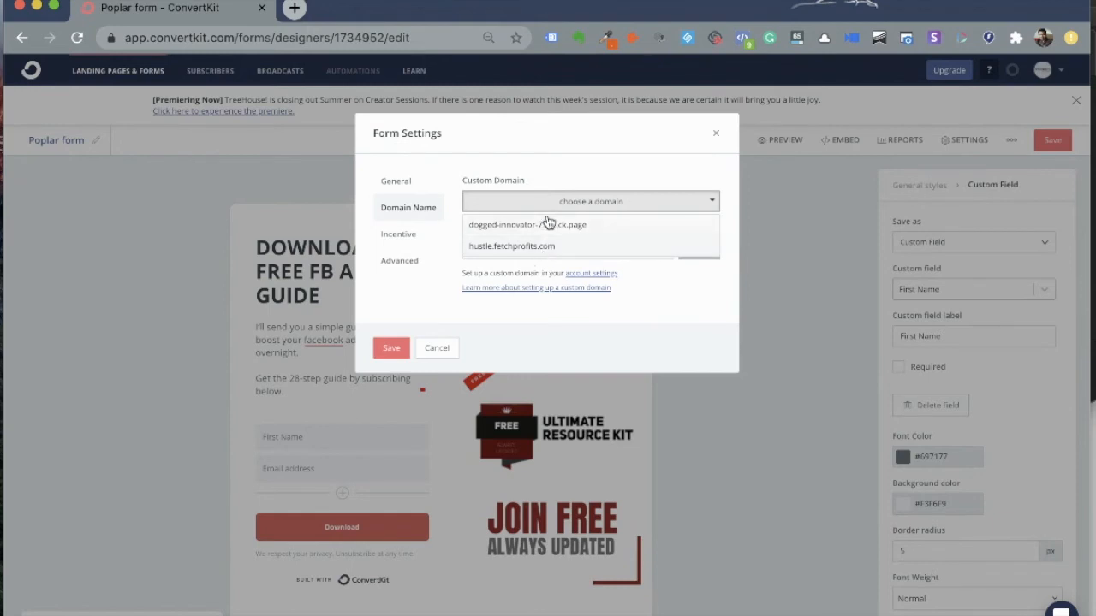
pyautogui.click(548, 224)
pyautogui.click(551, 205)
pyautogui.click(549, 246)
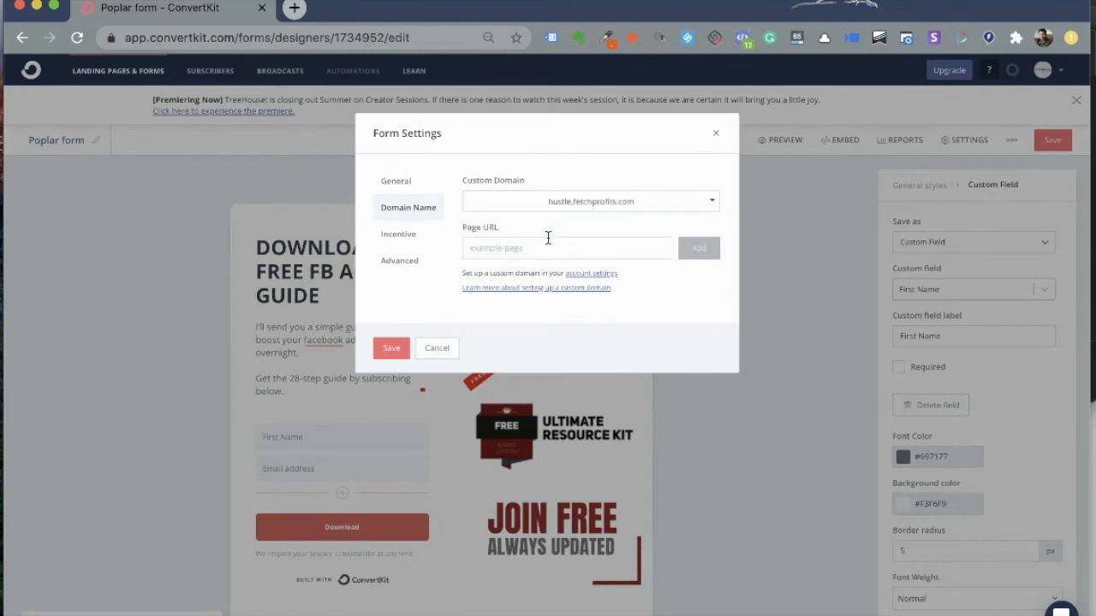
pyautogui.click(545, 245)
pyautogui.write('christmasoffer')
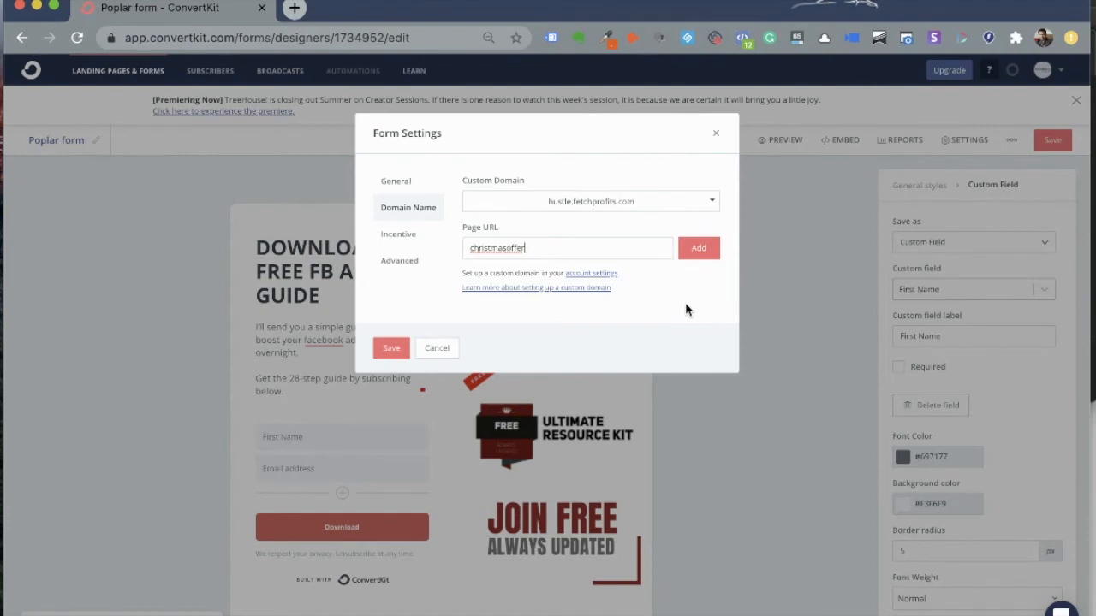
# Open the contents of the form's incentive email and review its sender and subject line
pyautogui.click(400, 236)
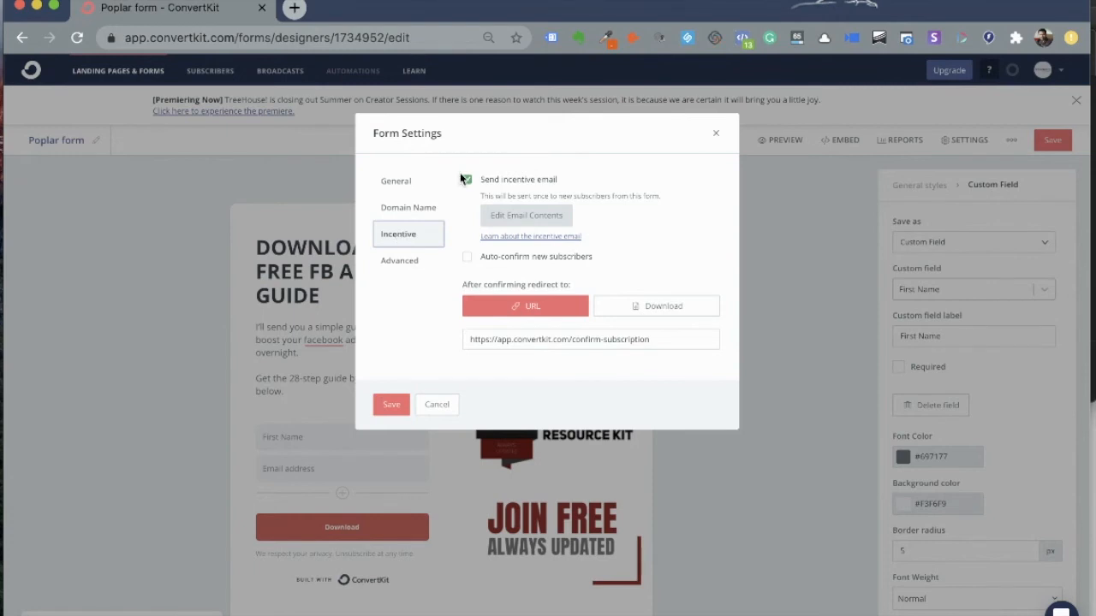
pyautogui.click(525, 220)
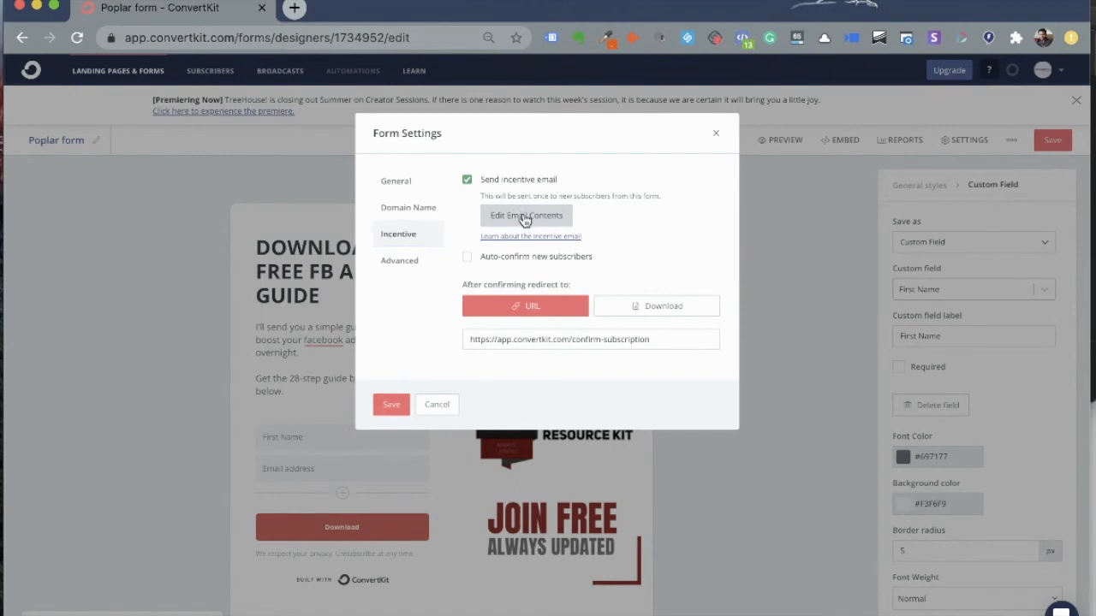
pyautogui.click(522, 212)
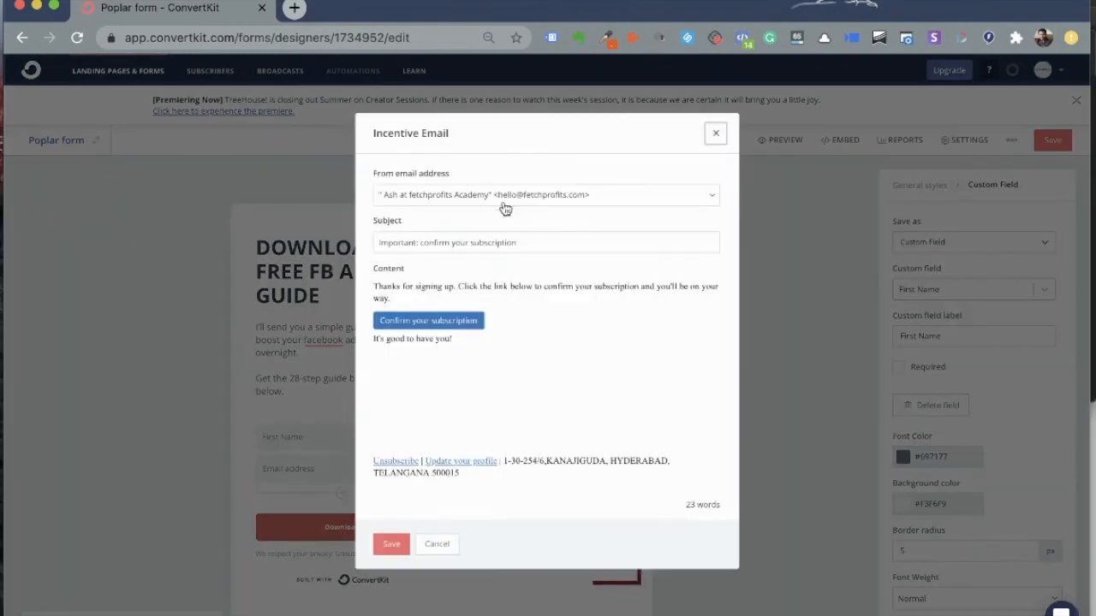
pyautogui.click(422, 242)
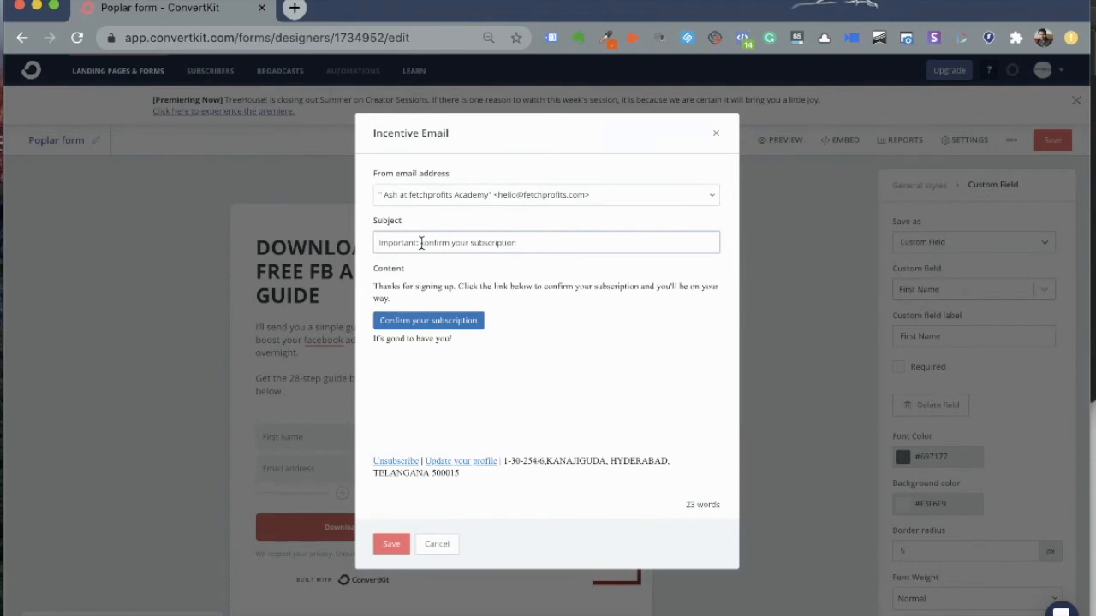
# Try adding a blank line above the email's confirmation button, inspect the button's options, and discard the email changes
pyautogui.click(426, 296)
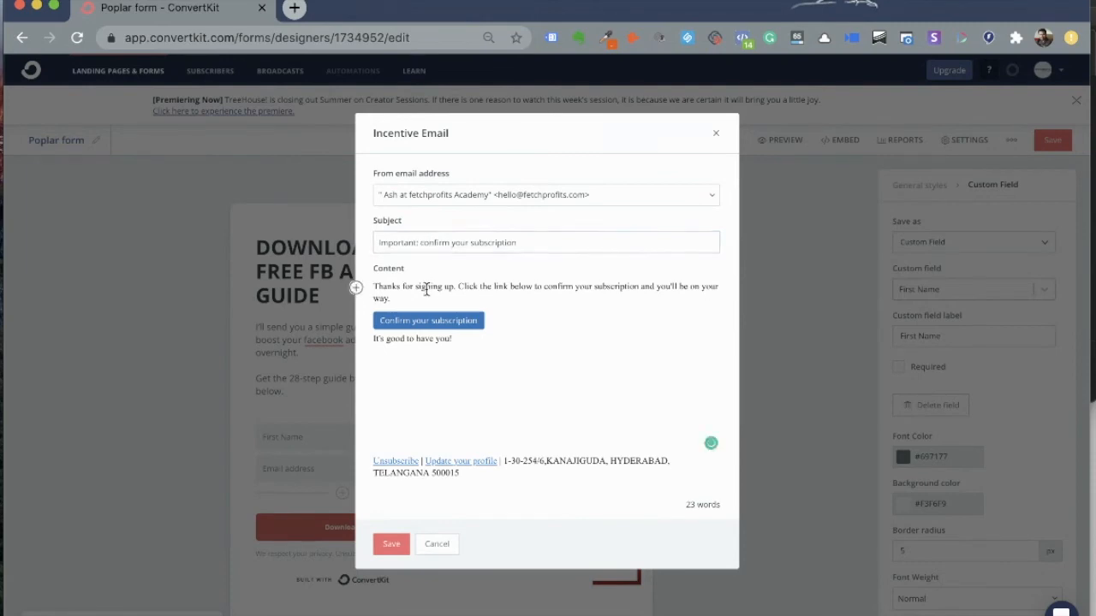
pyautogui.press('Return')
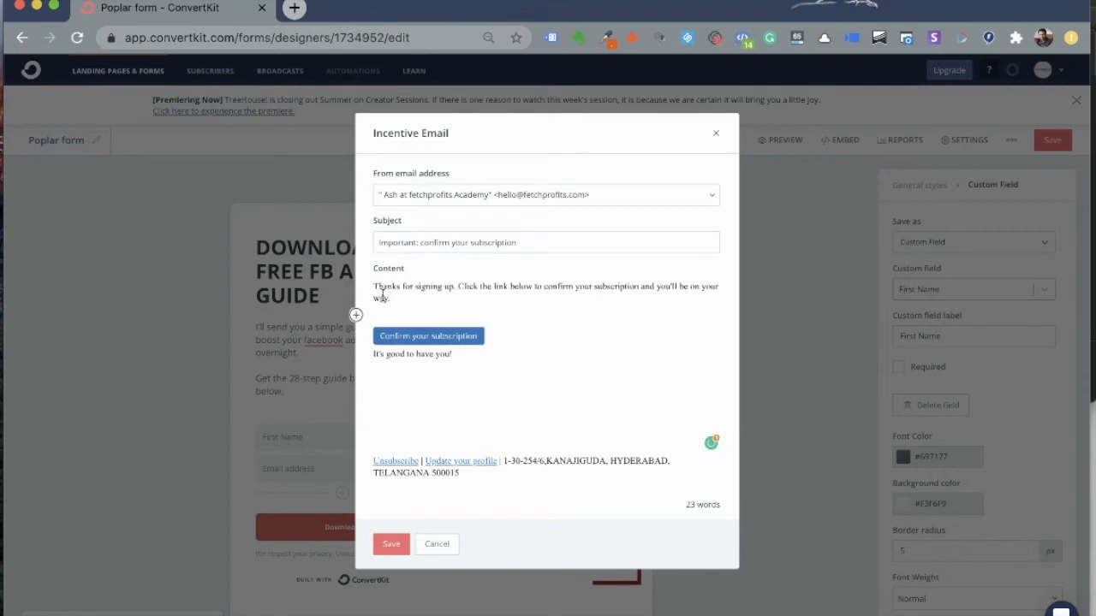
pyautogui.click(355, 318)
pyautogui.click(412, 316)
pyautogui.click(434, 335)
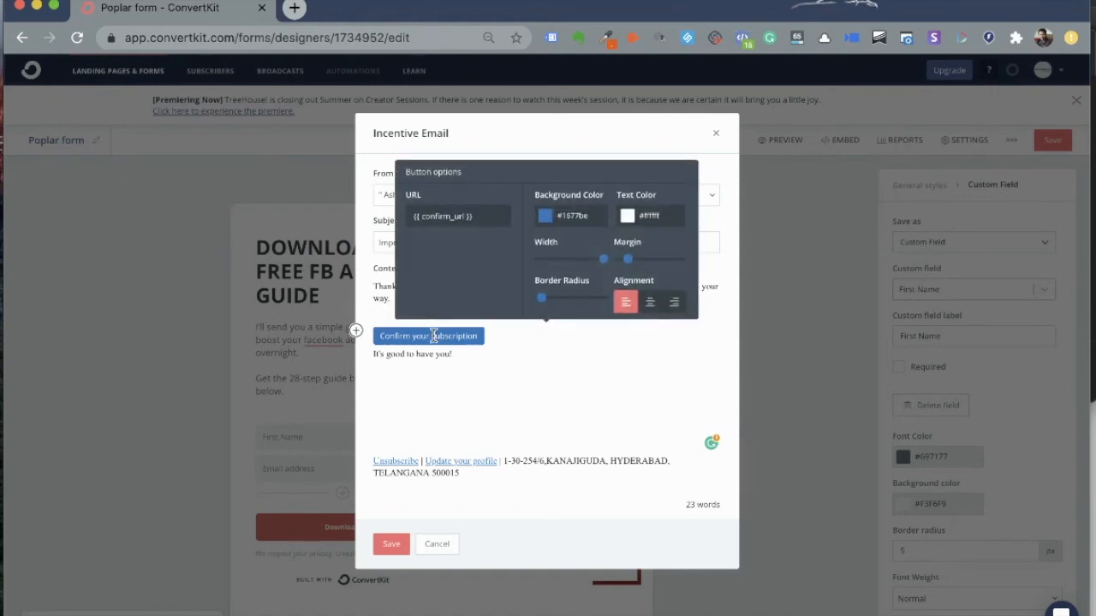
pyautogui.click(452, 402)
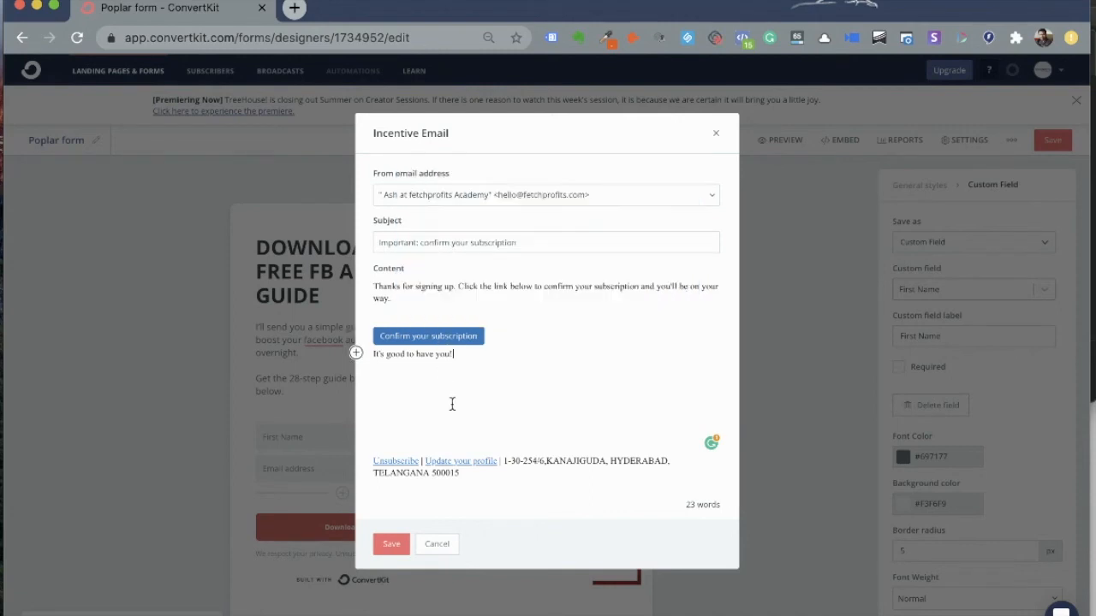
pyautogui.click(451, 547)
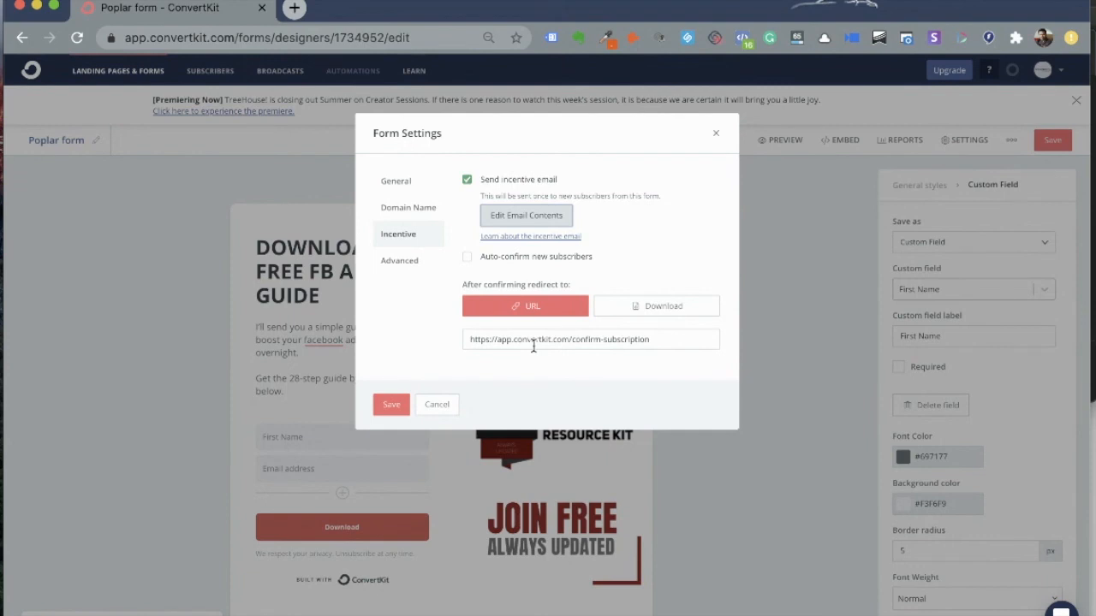
# Switch the after-confirmation redirect to Download, and choose to hide the form from returning visitors who have already subscribed
pyautogui.click(644, 312)
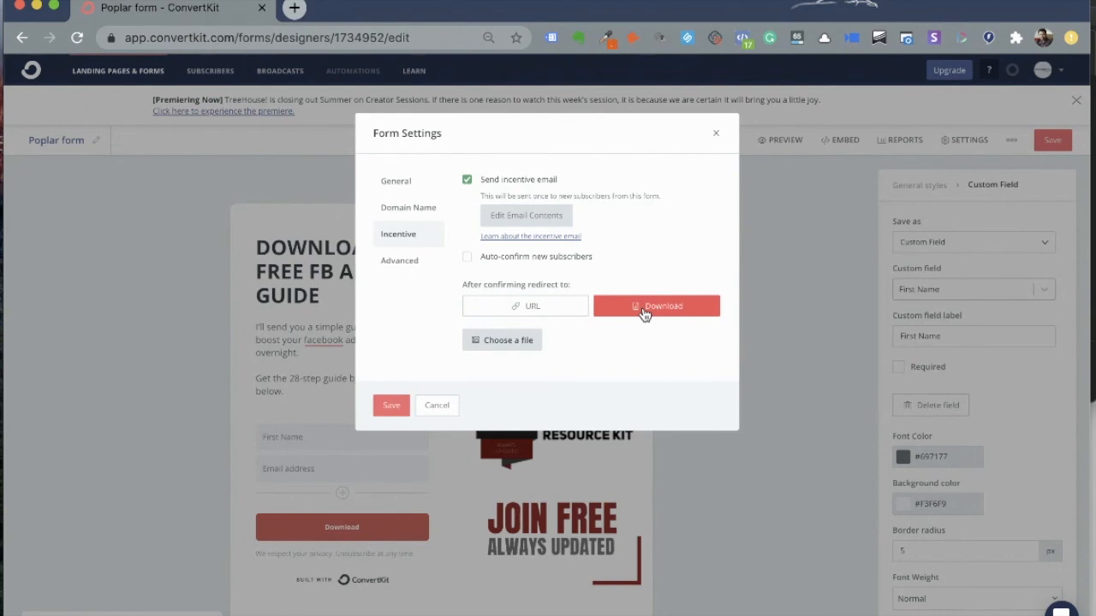
pyautogui.click(401, 268)
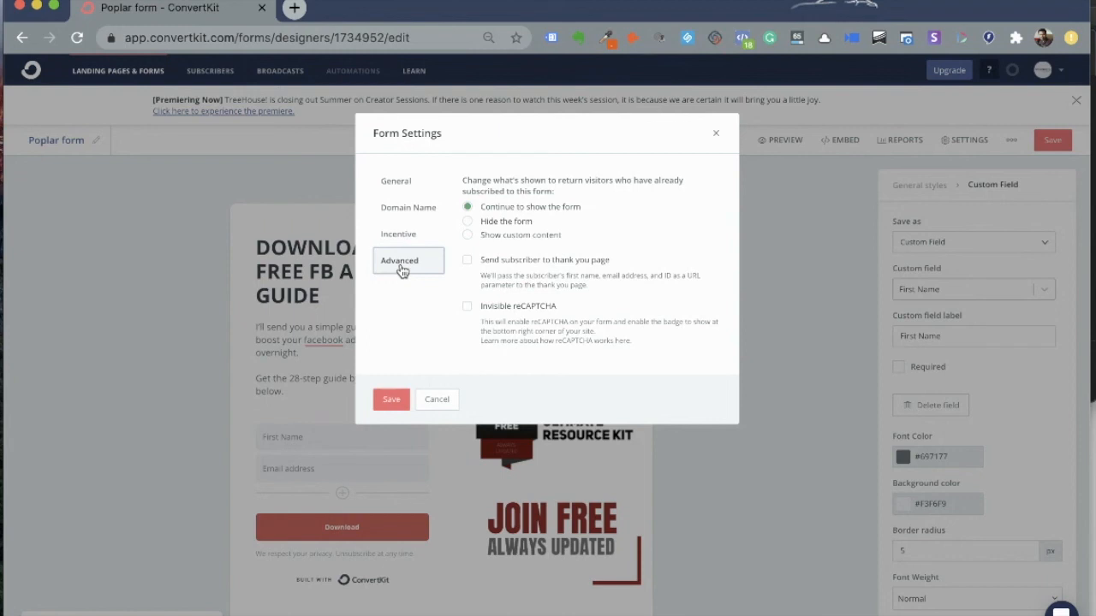
pyautogui.click(468, 221)
pyautogui.click(469, 234)
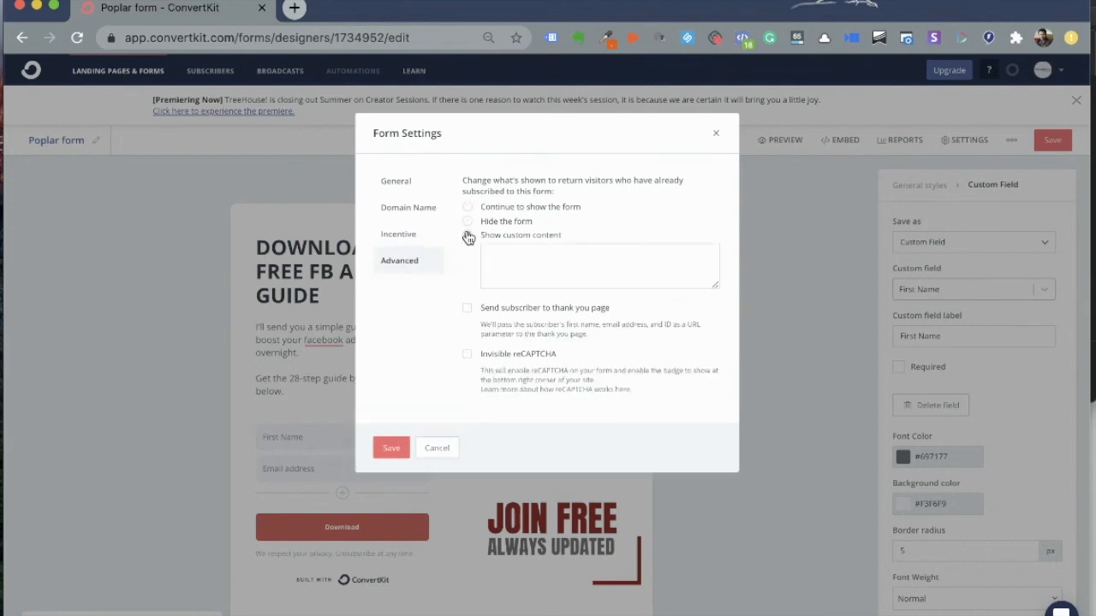
pyautogui.click(468, 221)
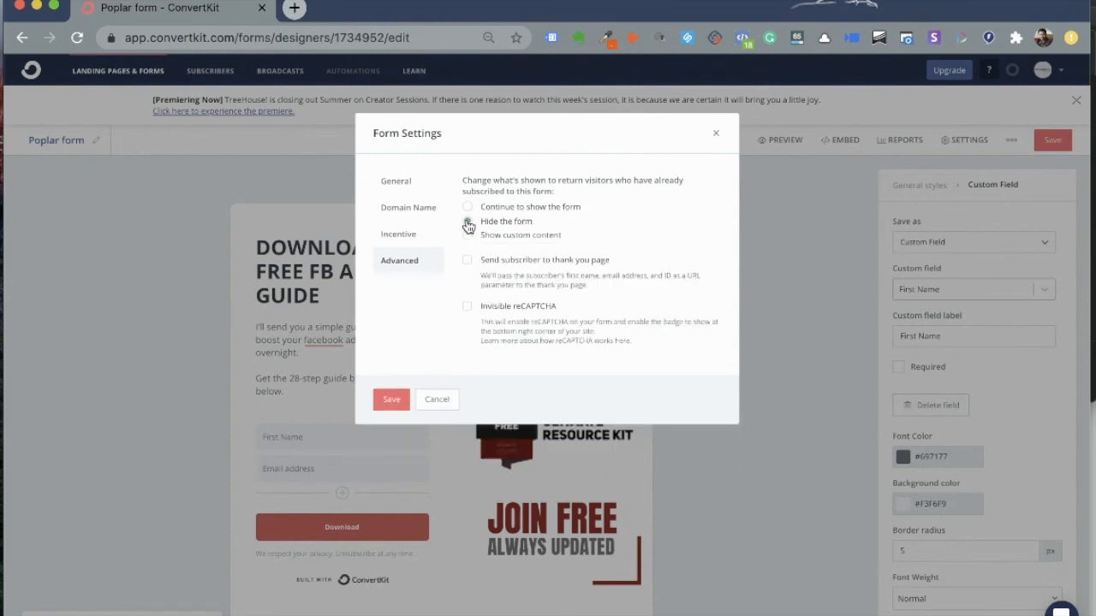